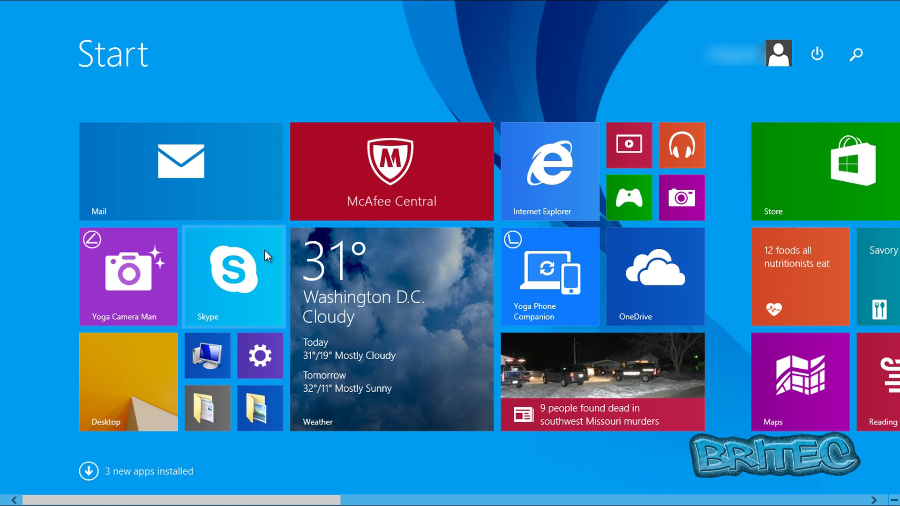
Find Superfish Inc. VisualDiscovery in Programs and Features, then close the program list.
type("prog")
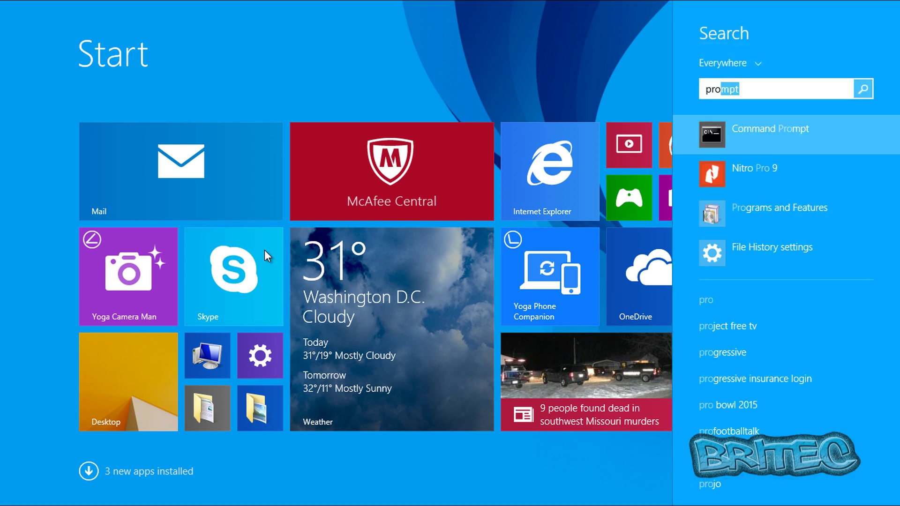
type("rams")
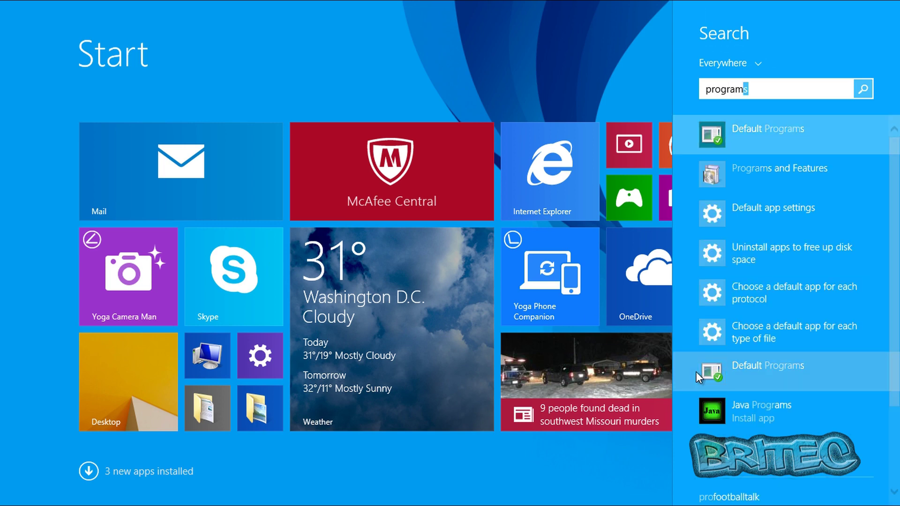
left_click(768, 175)
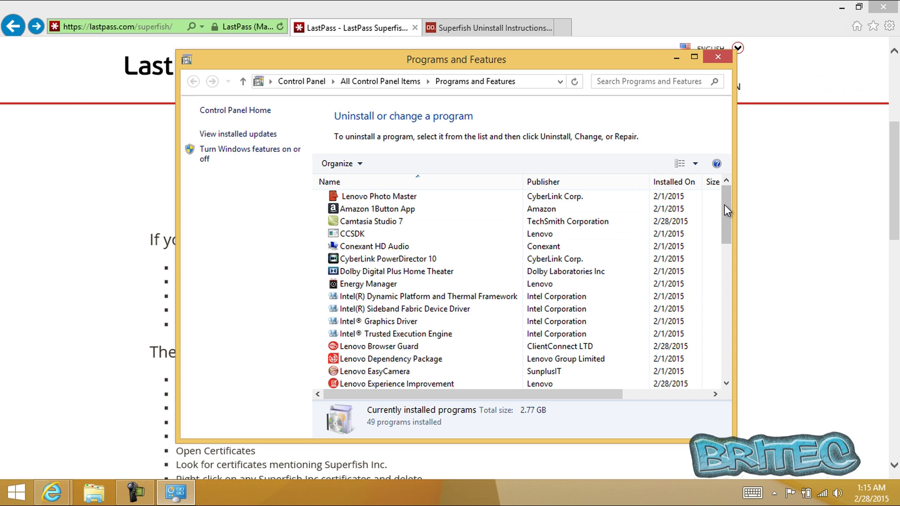
left_click_drag(724, 204, 717, 319)
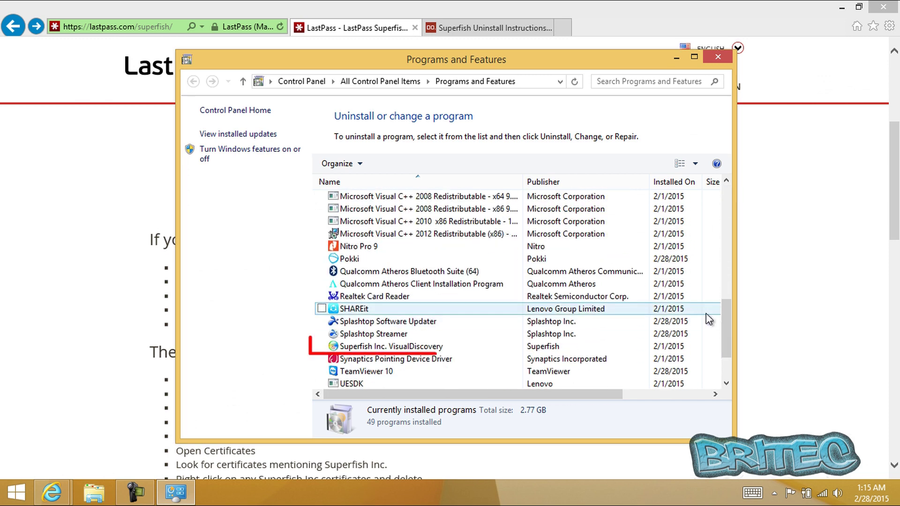
left_click(389, 348)
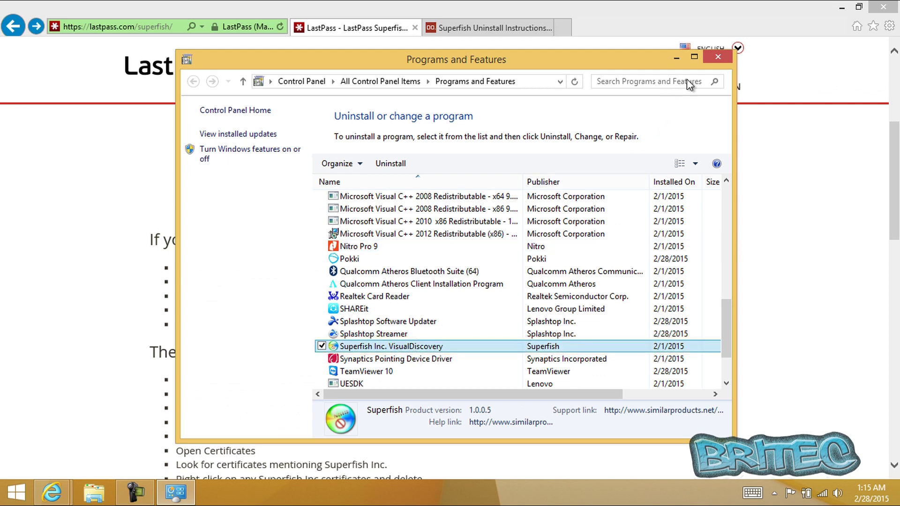
left_click(716, 57)
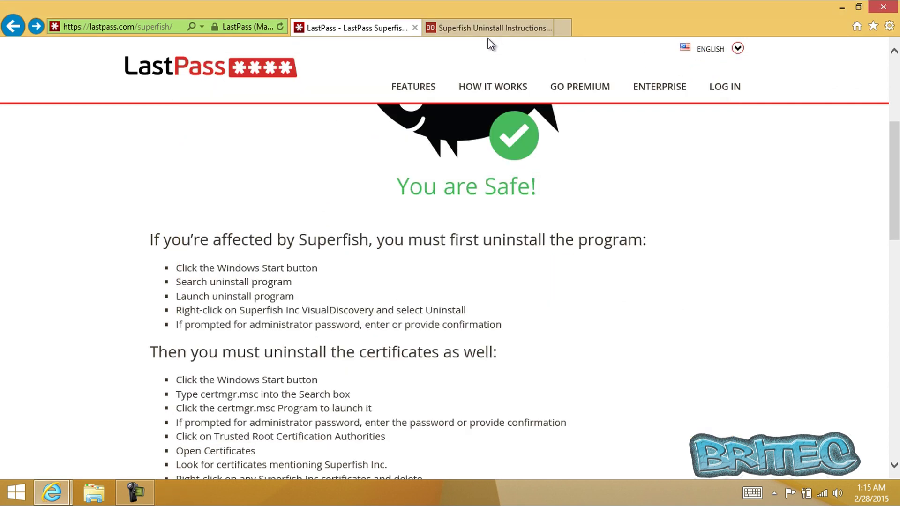
Download and run Lenovo's Automatic Removal Tool from the Superfish Uninstall Instructions page.
left_click(457, 29)
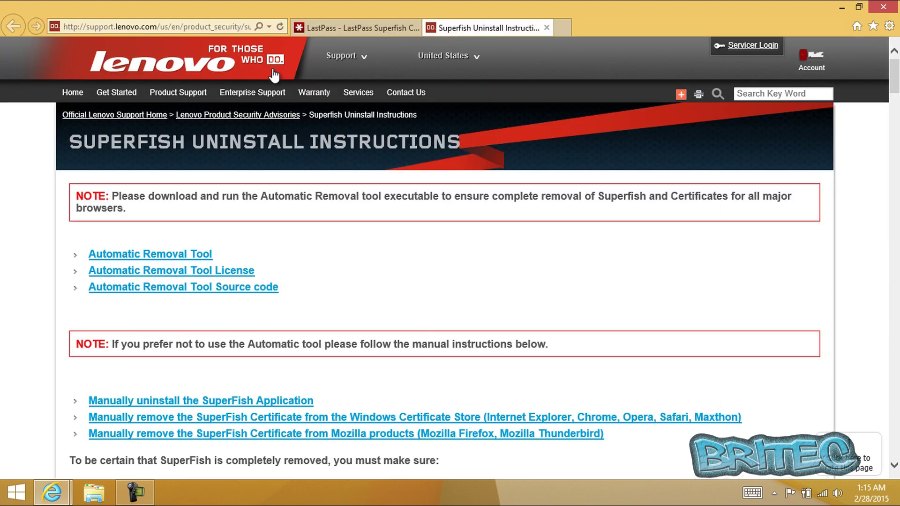
left_click(131, 255)
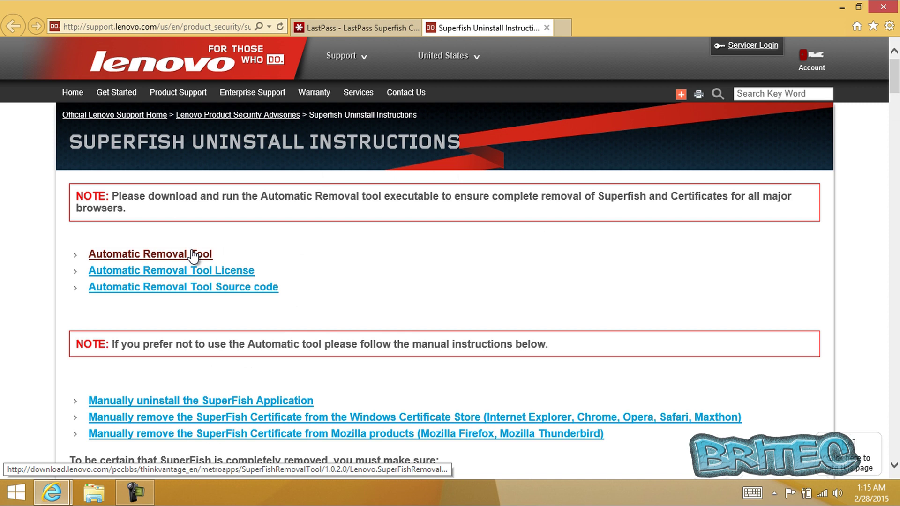
left_click(194, 255)
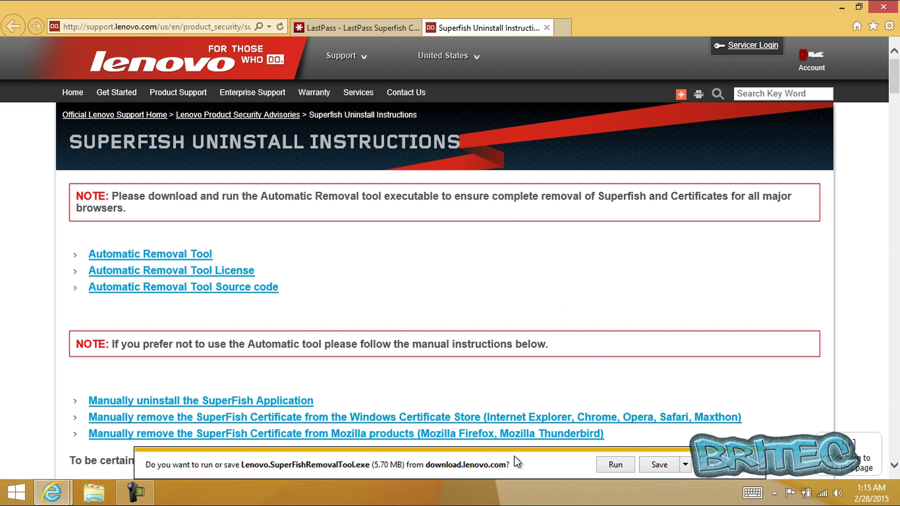
left_click(625, 464)
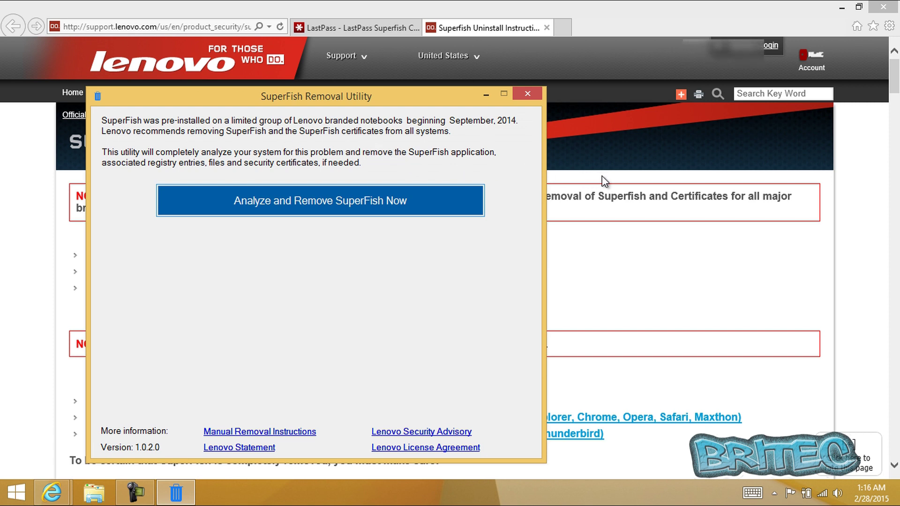
Run Analyze and Remove SuperFish Now, closing all Internet Explorer tabs so removal completes.
left_click(329, 202)
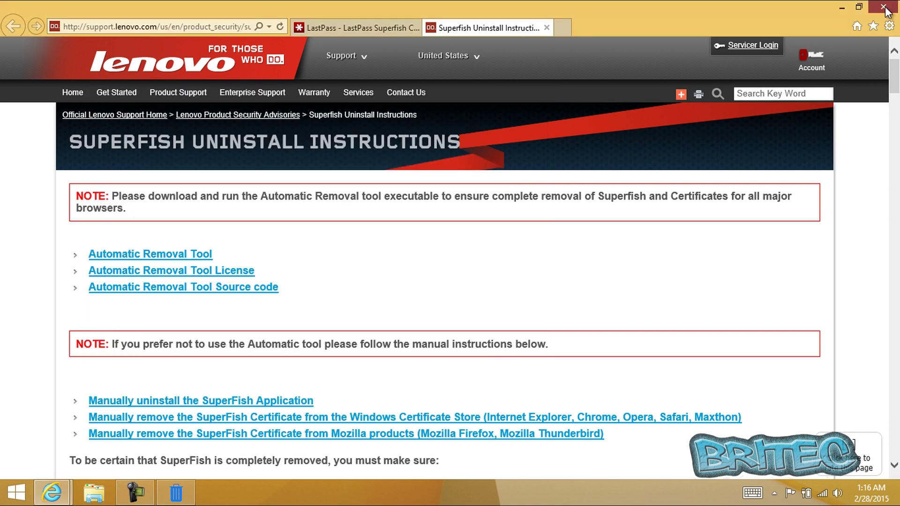
left_click(883, 6)
left_click(426, 251)
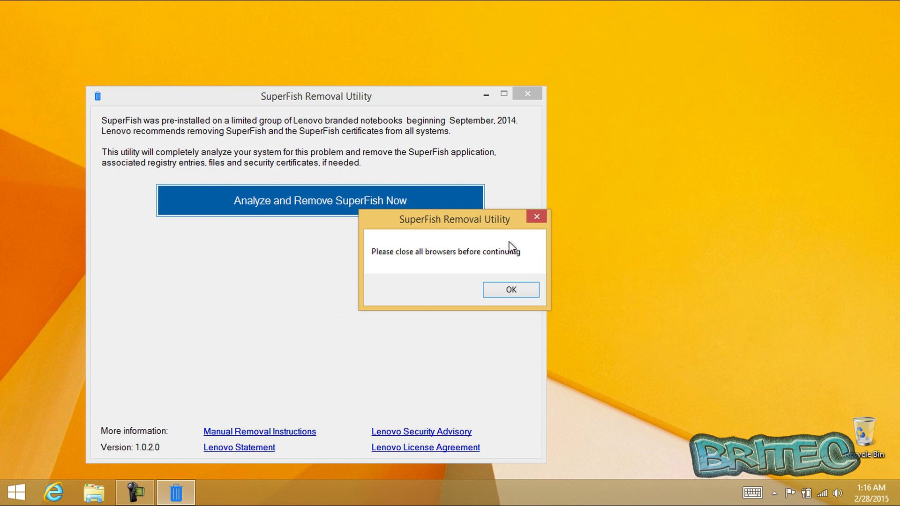
left_click(537, 218)
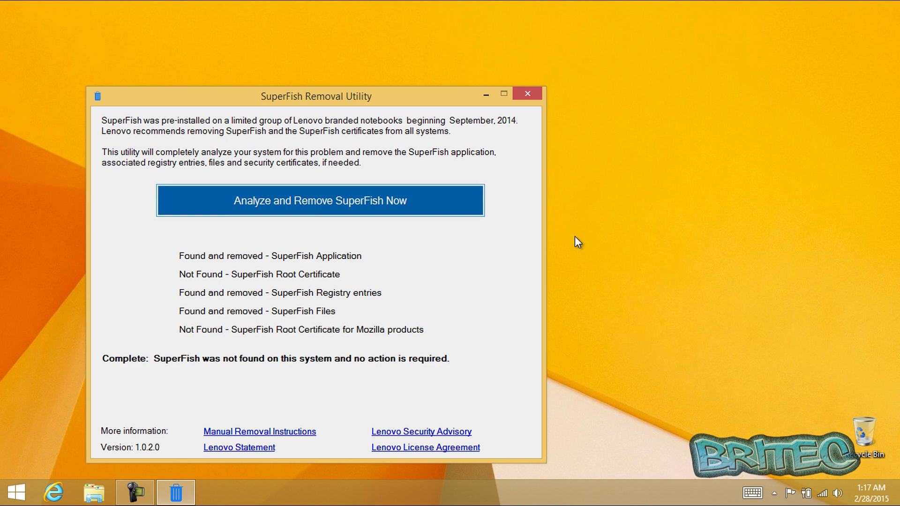
Close the removal utility and open Manage computer certificates via a 'certi' Start search.
left_click(530, 96)
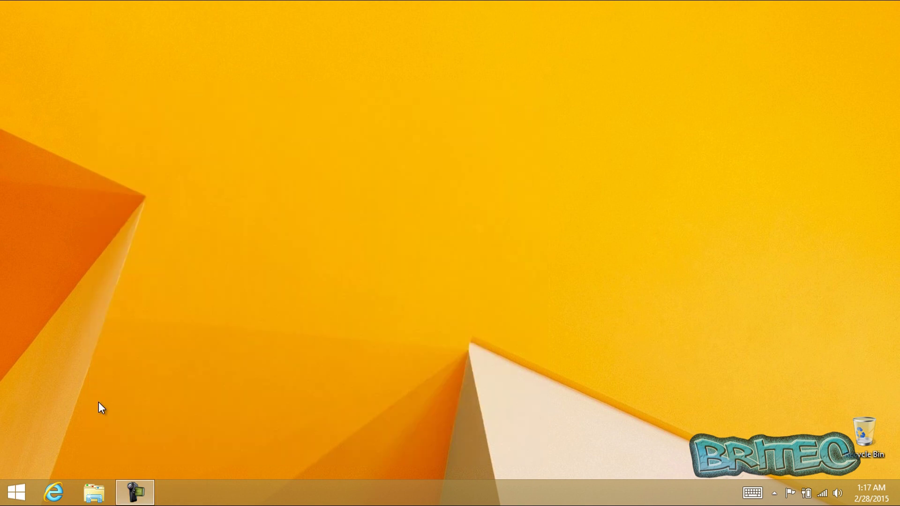
left_click(11, 496)
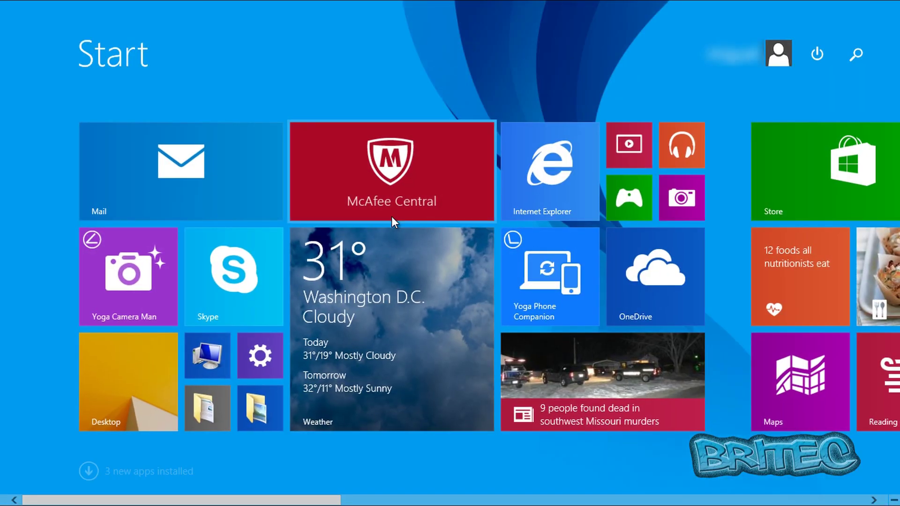
type("certi")
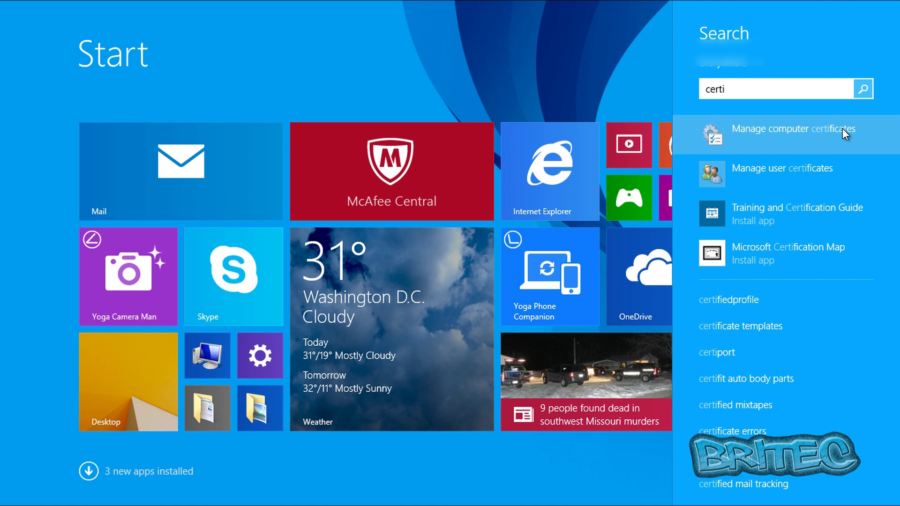
left_click(861, 127)
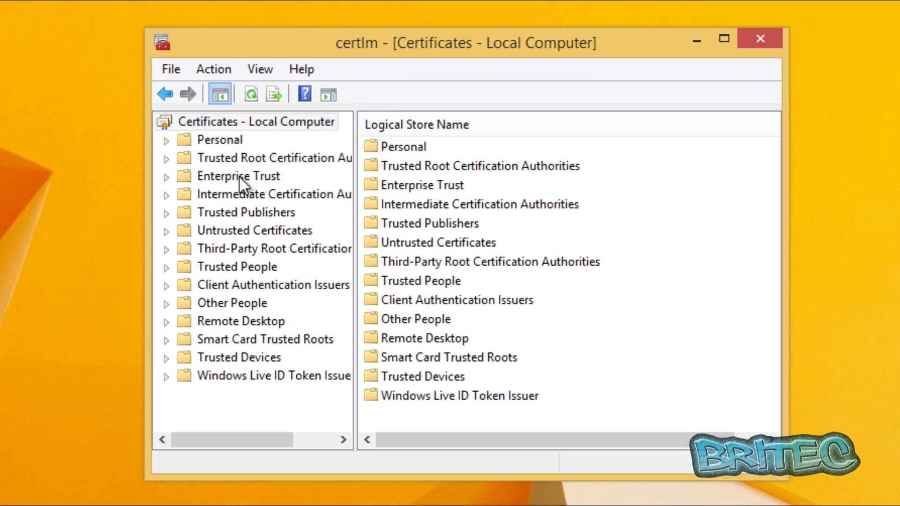
Check the 26 Trusted Root Certification Authorities certificates for Superfish, then close certlm.
left_click(235, 157)
left_click(166, 159)
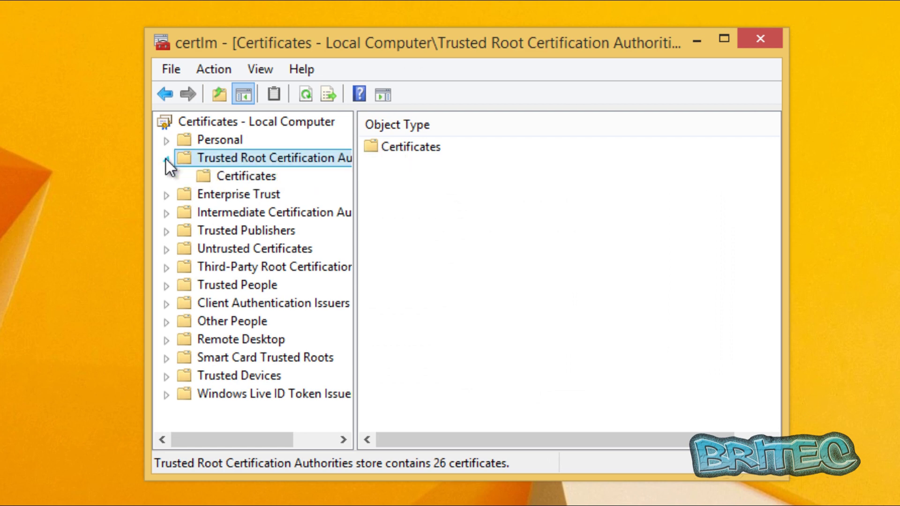
left_click(258, 176)
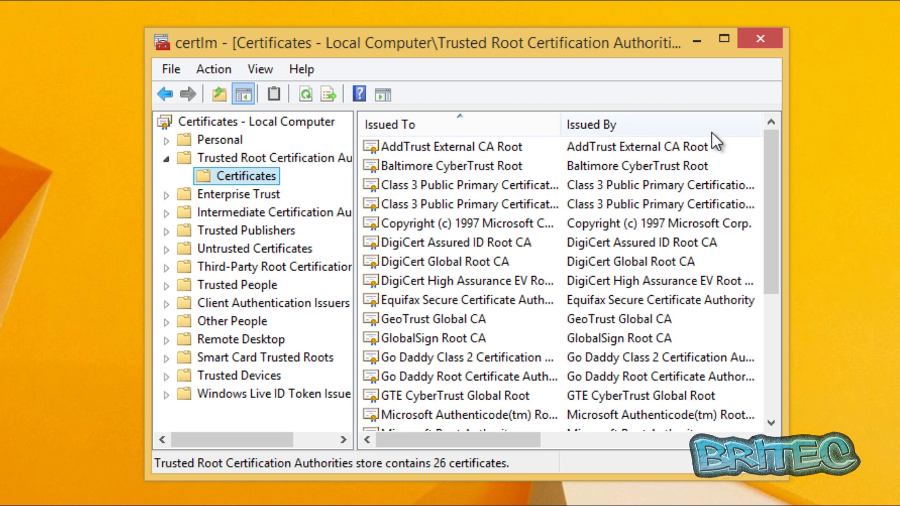
left_click_drag(769, 158, 755, 288)
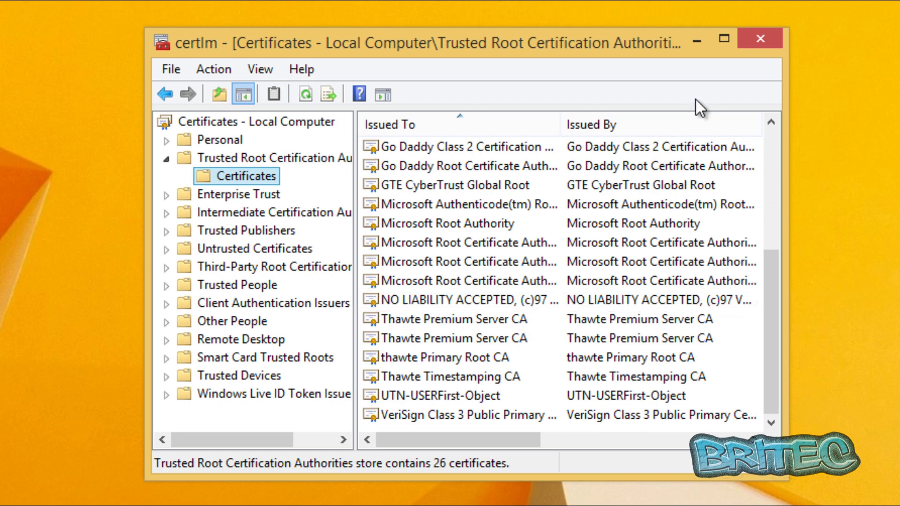
left_click(760, 39)
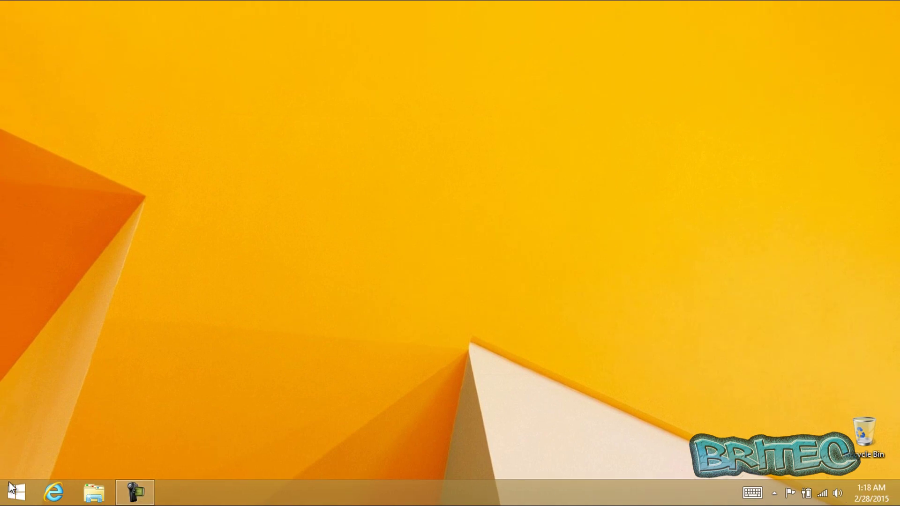
Reopen Programs and Features via a 'progr' search and scroll the 48 programs for Superfish.
left_click(16, 492)
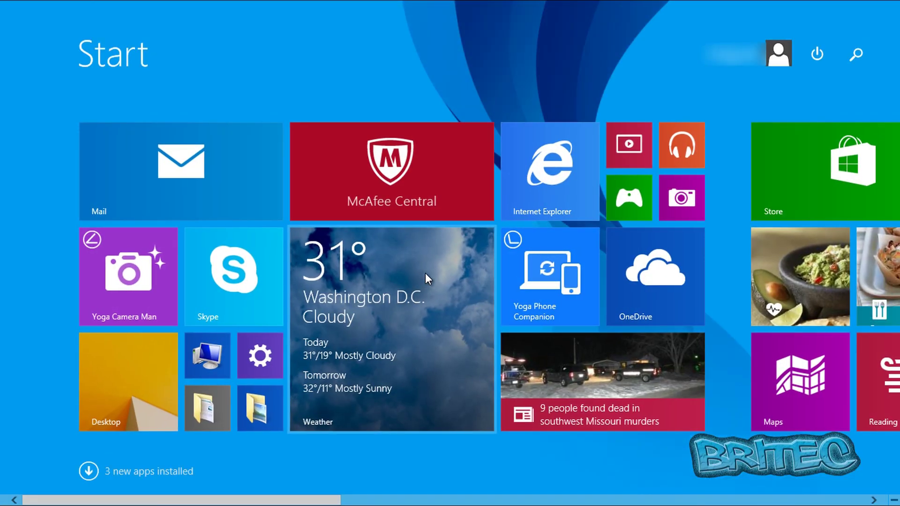
type("programs")
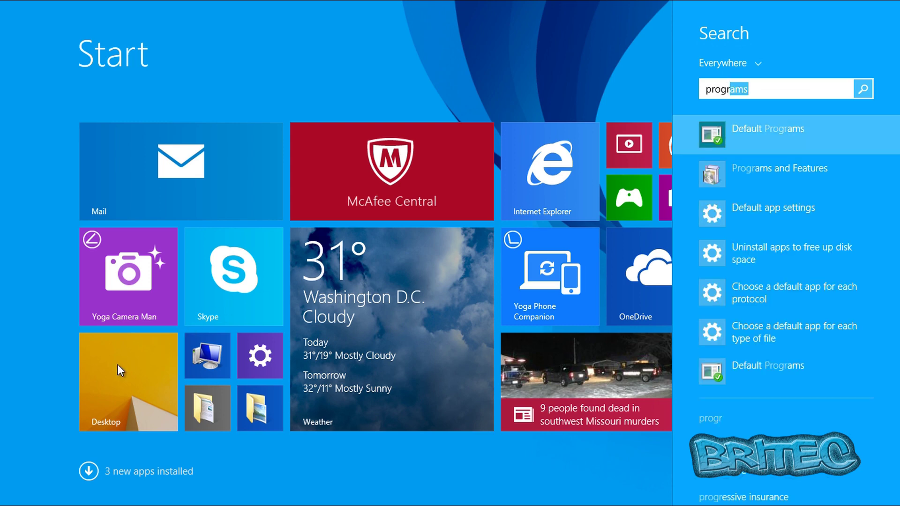
left_click(678, 174)
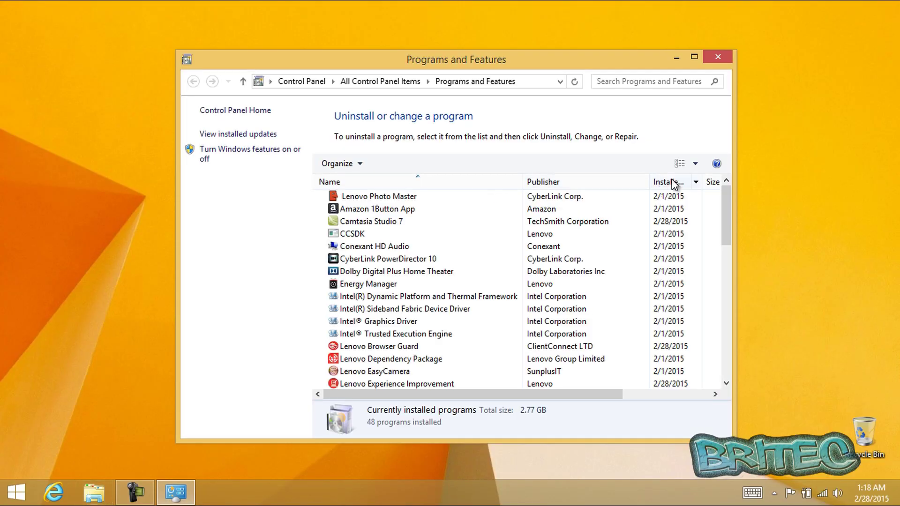
left_click_drag(724, 198, 710, 336)
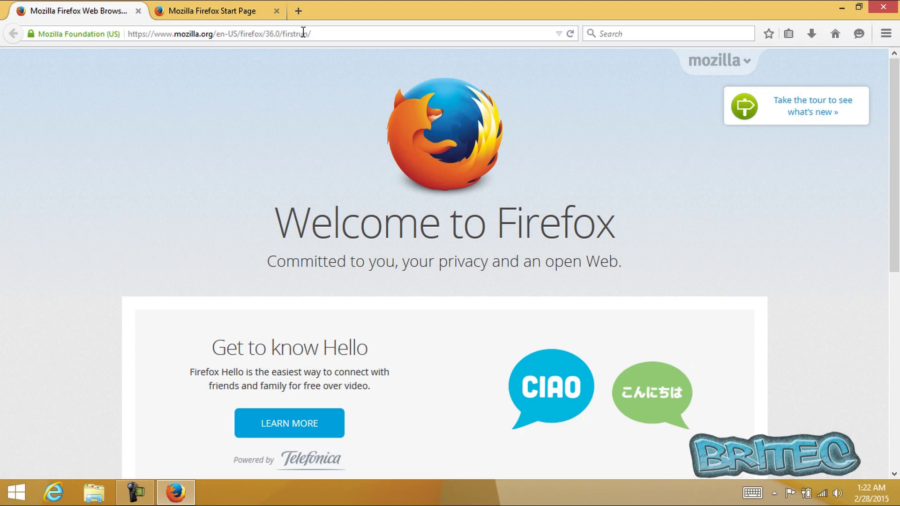
Load google.com in Firefox and open Options > Advanced > Certificates > View Certificates.
left_click(319, 29)
type("google.com")
key("Return")
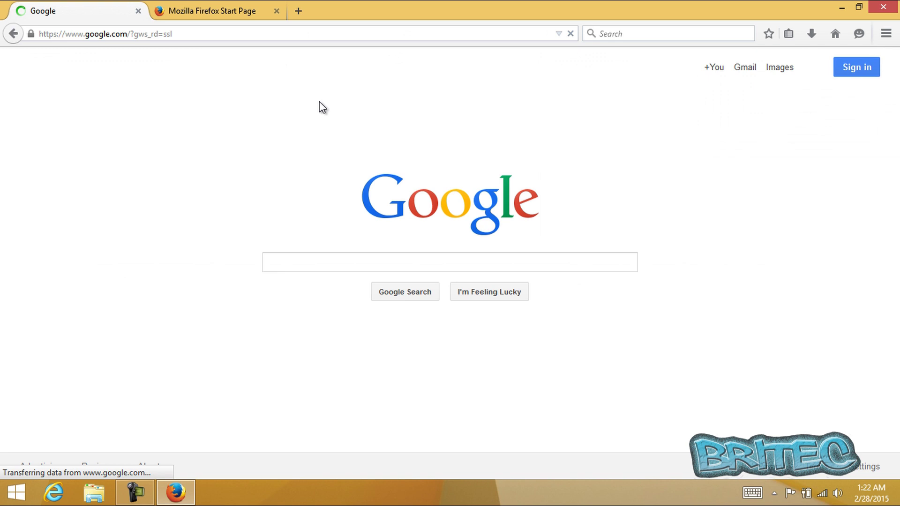
left_click(886, 40)
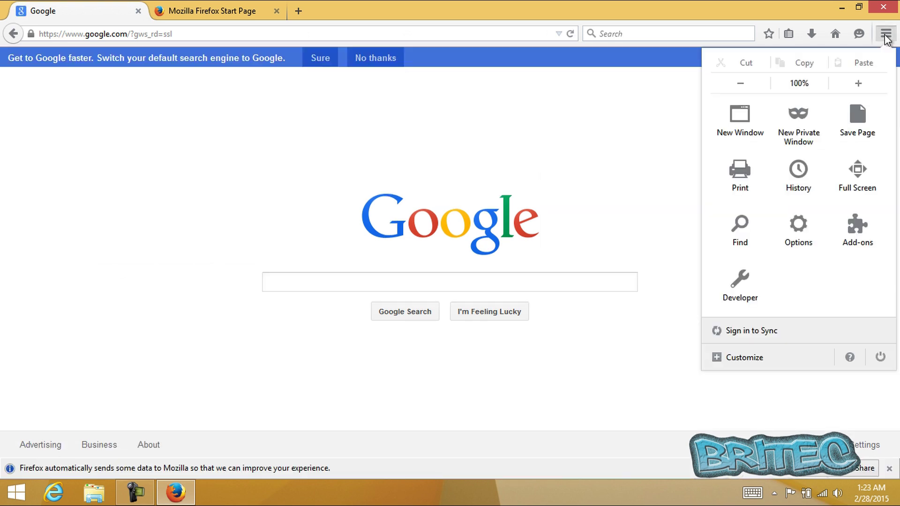
left_click(792, 226)
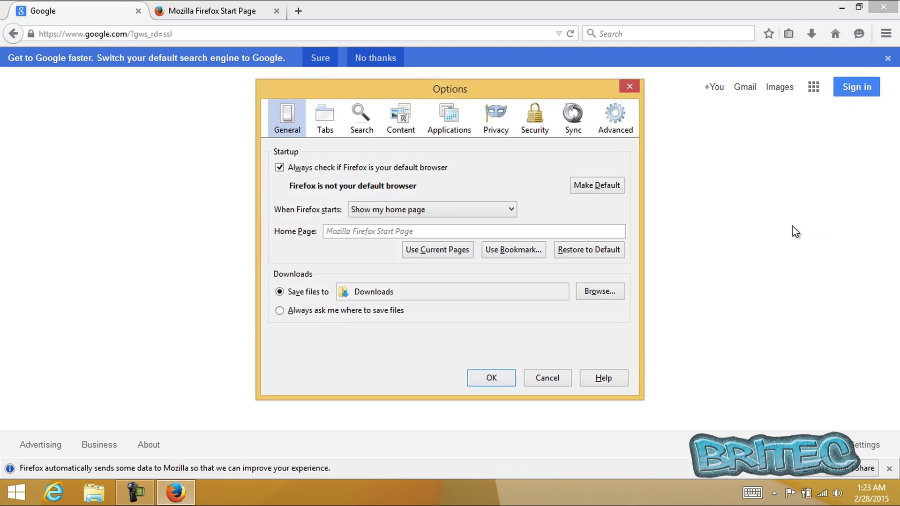
left_click(615, 118)
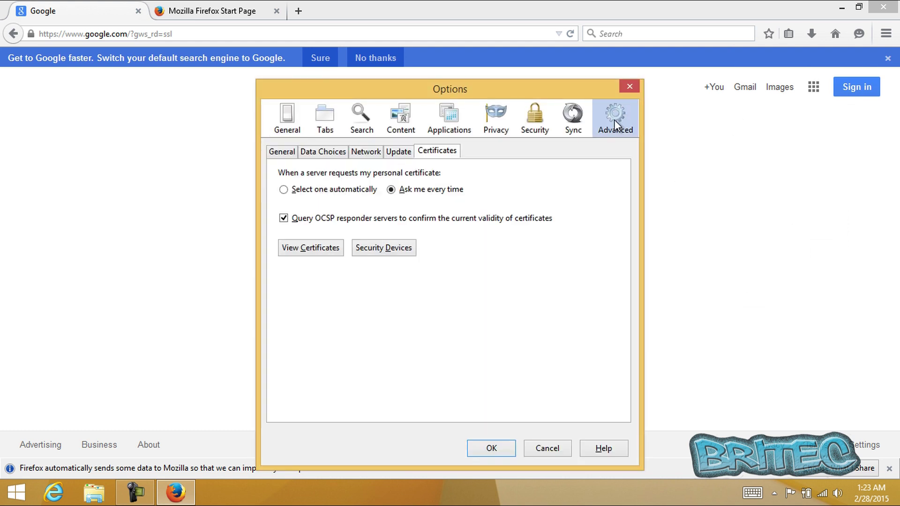
left_click(307, 248)
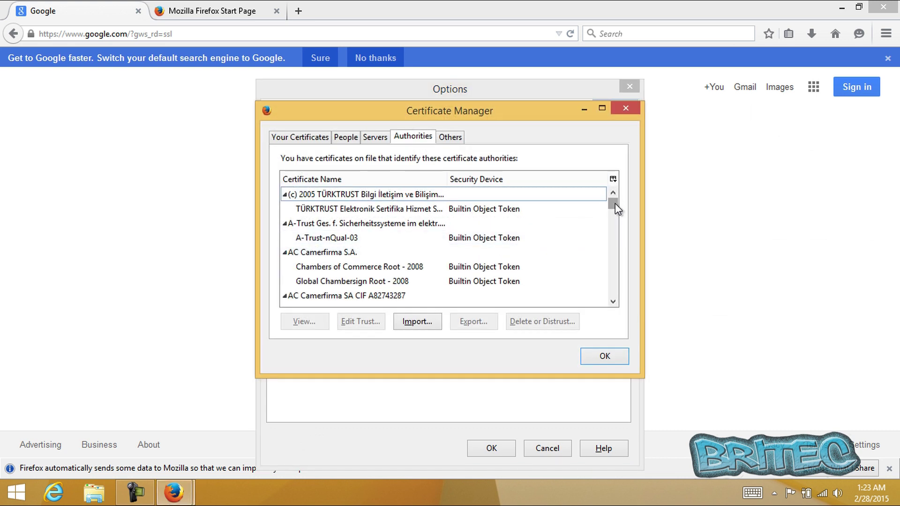
Browse the Authorities list for Superfish, then close Certificate Manager, Options and Firefox.
left_click_drag(615, 203, 612, 264)
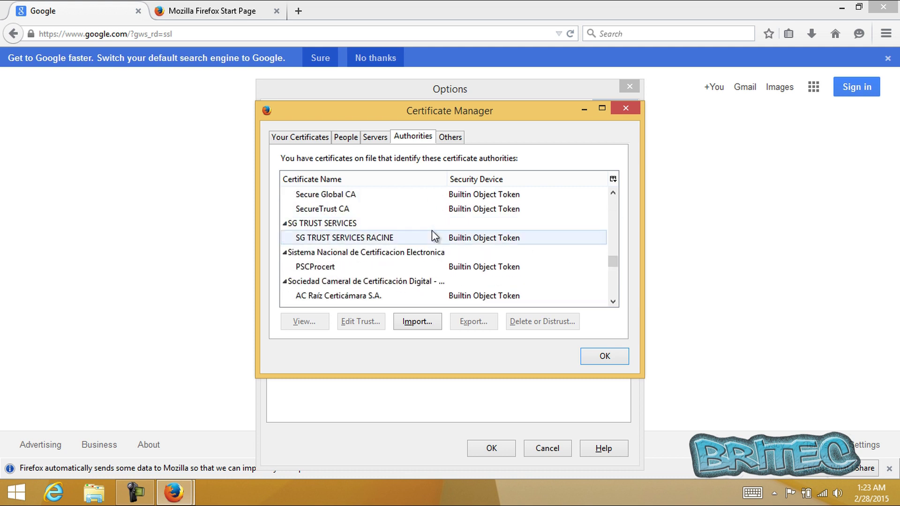
scroll(435, 235, "up", 4)
scroll(435, 236, "up", 10)
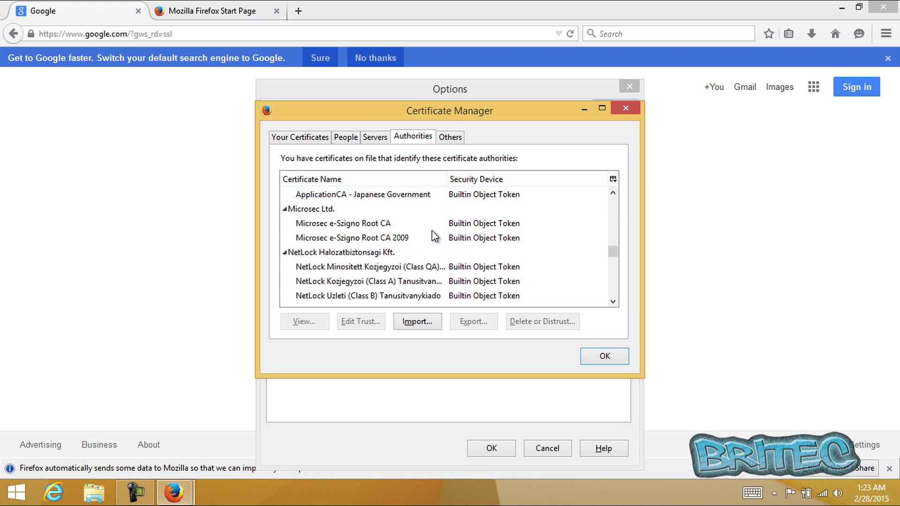
scroll(434, 236, "down", 8)
scroll(436, 235, "down", 7)
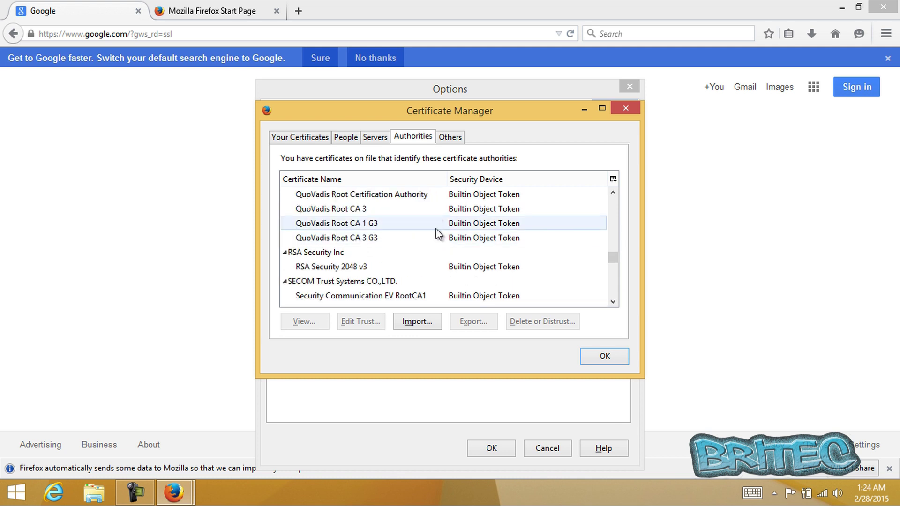
scroll(436, 234, "down", 8)
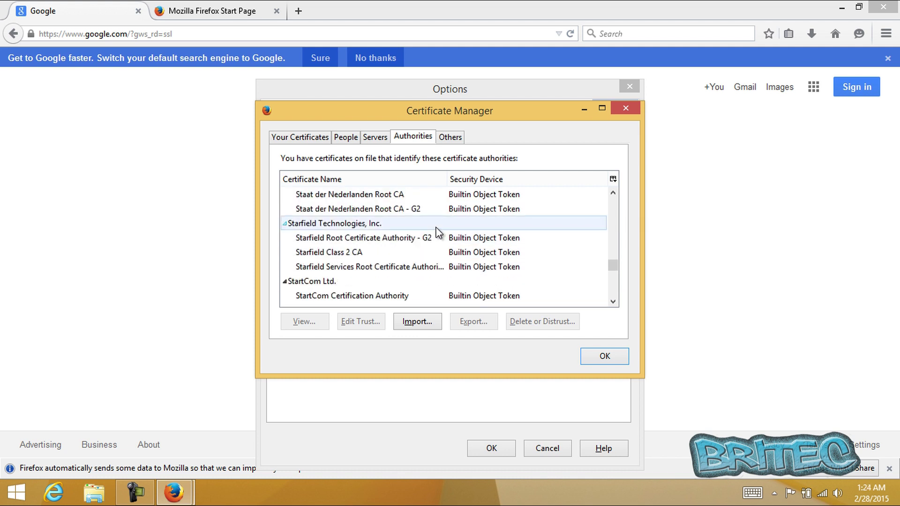
scroll(438, 232, "down", 2)
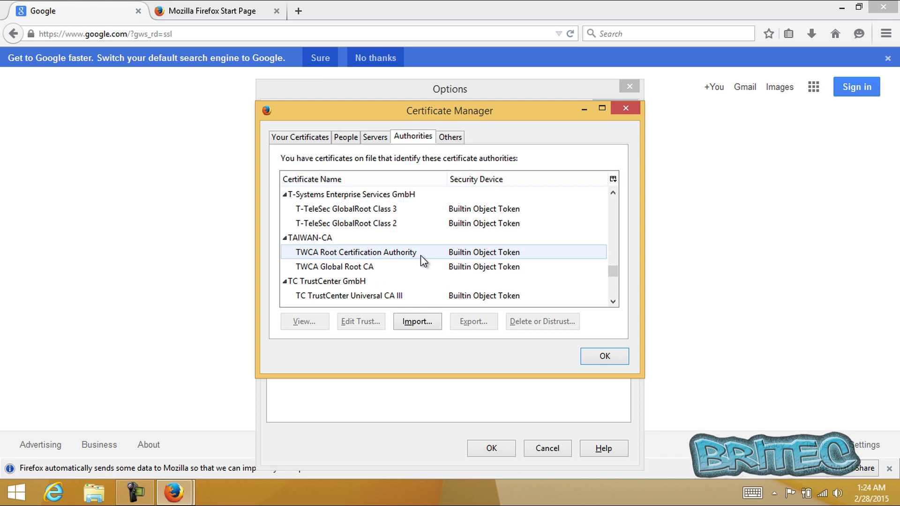
left_click(604, 361)
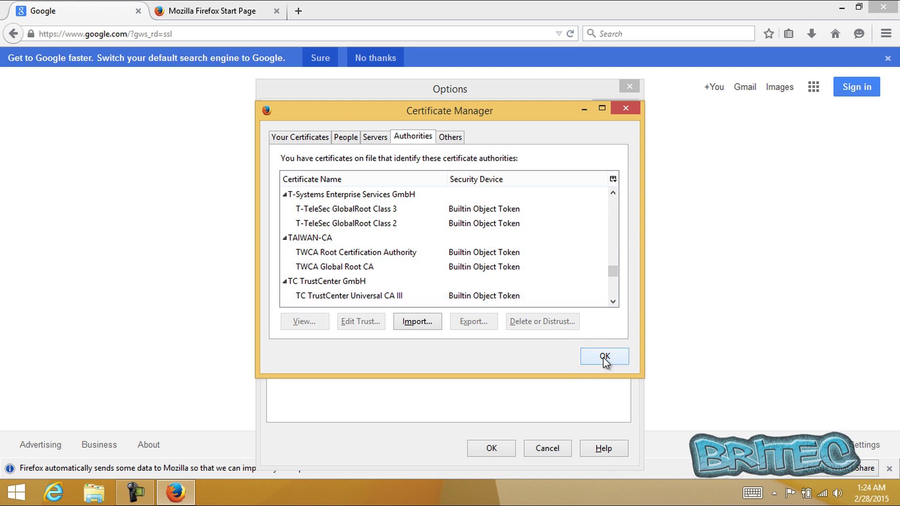
left_click(627, 85)
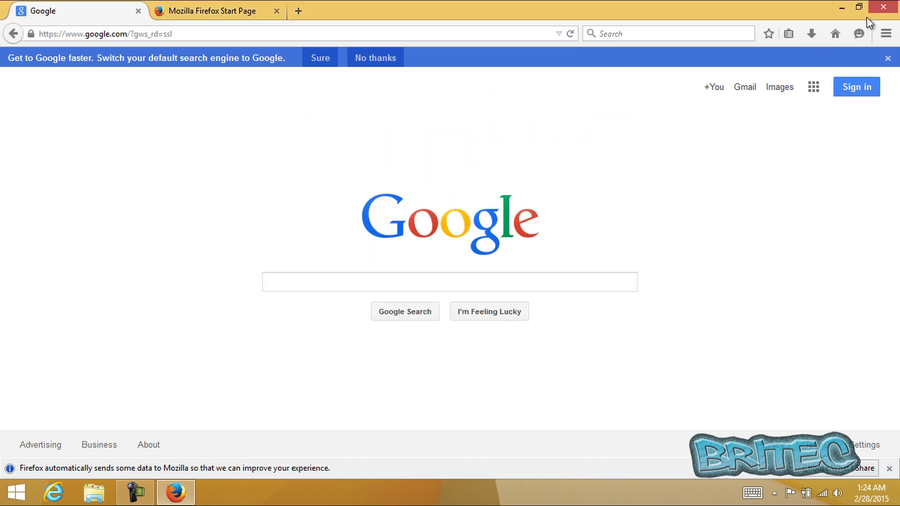
left_click(893, 8)
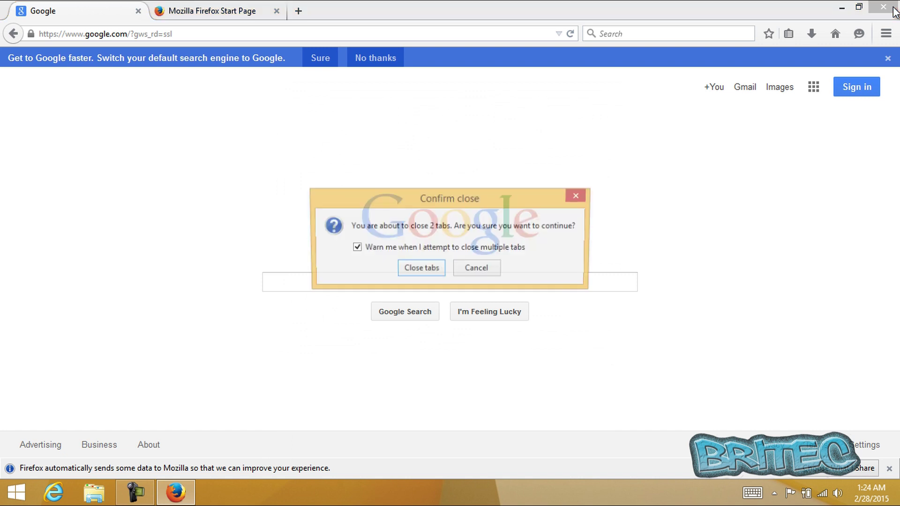
Close Firefox's tabs and create a restore point described 'Removed SUperfish'.
left_click(421, 270)
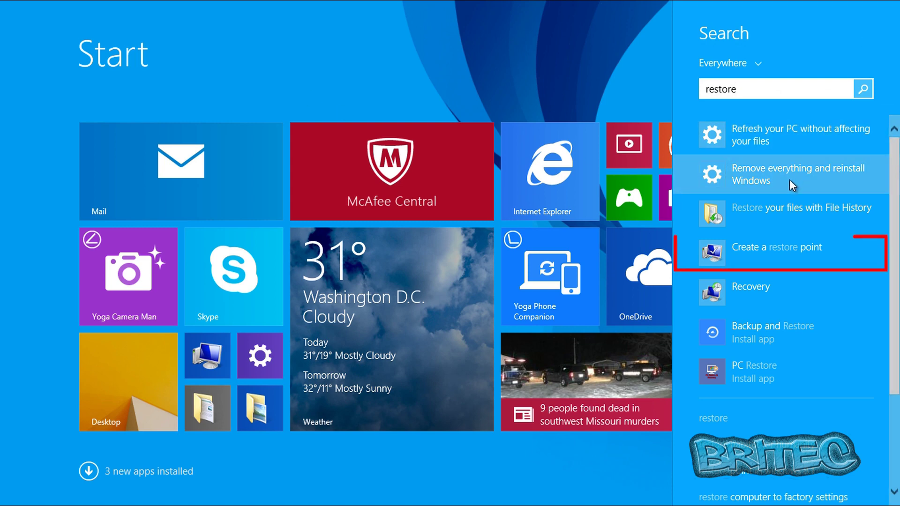
left_click(784, 248)
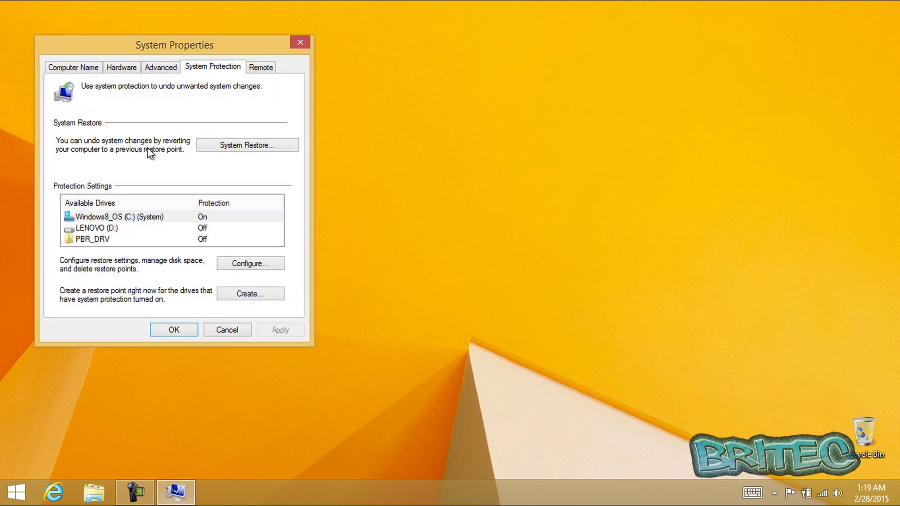
left_click(249, 296)
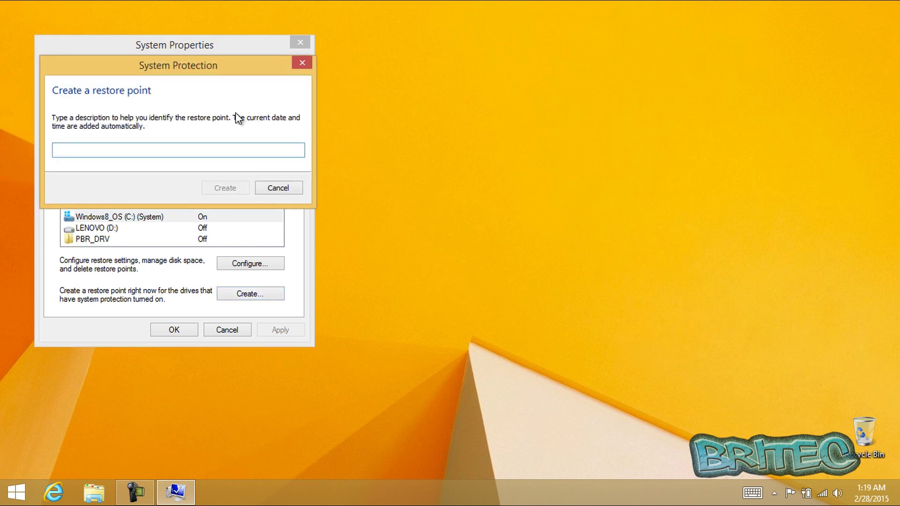
type("Remo")
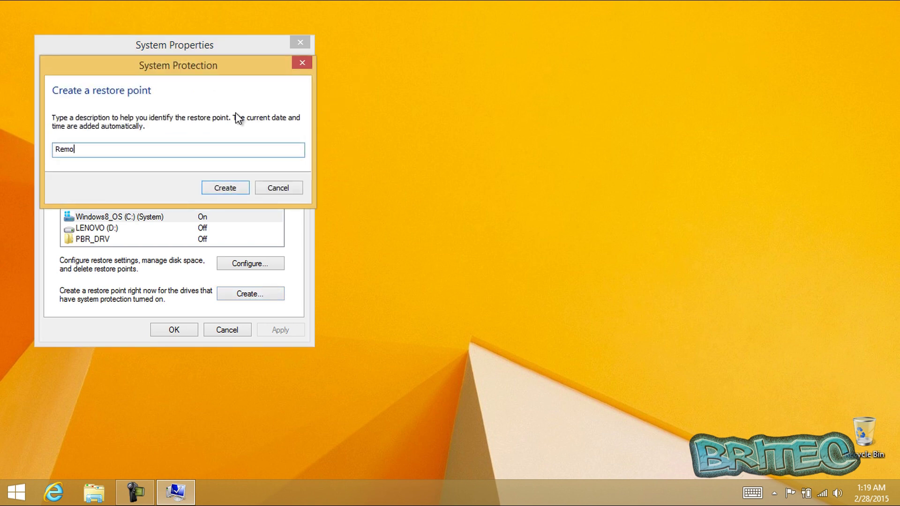
type("ved SUperfish")
left_click(225, 188)
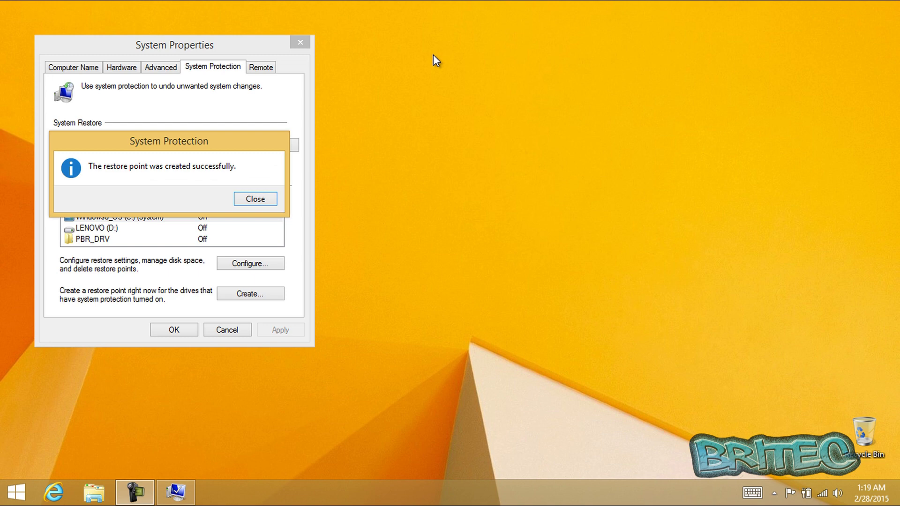
Dismiss the success message, close System Properties, and open Start's power options to restart.
left_click(262, 198)
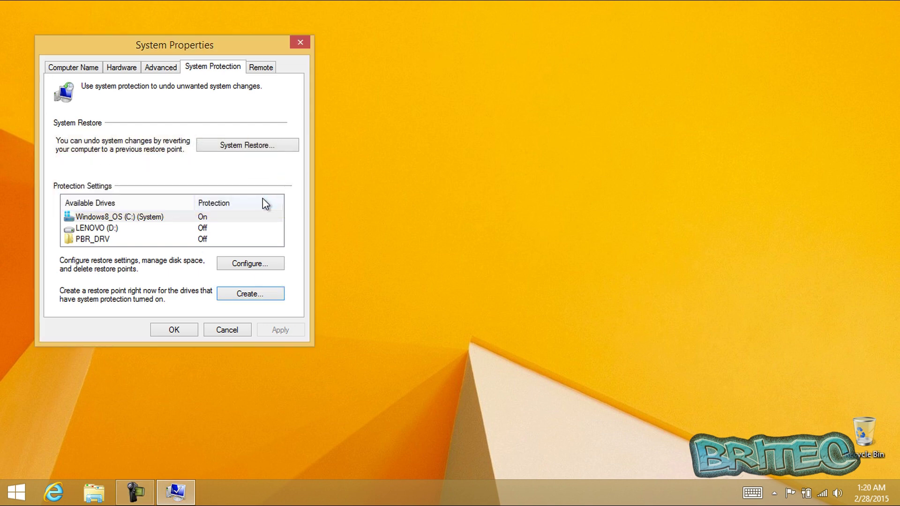
left_click(302, 43)
left_click(14, 493)
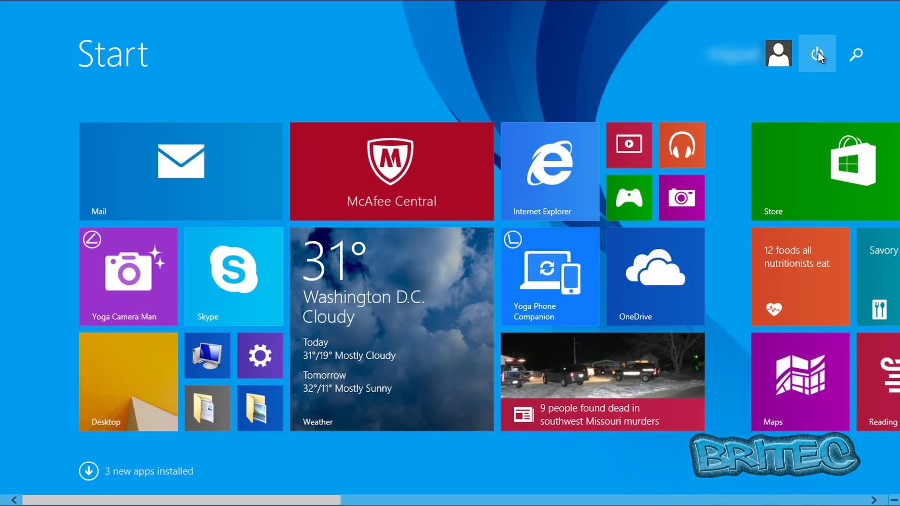
left_click(817, 53)
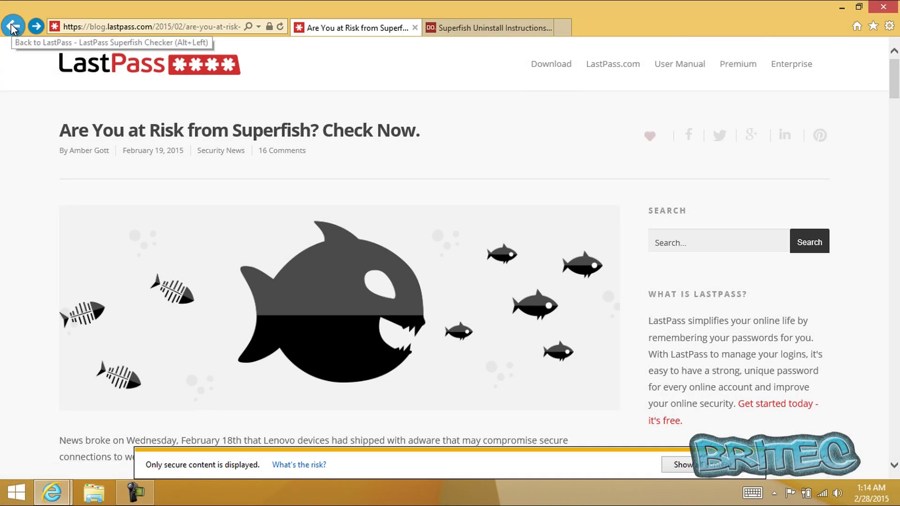
Return to the LastPass Superfish Checker and review its 'You are Safe!' result.
left_click(12, 26)
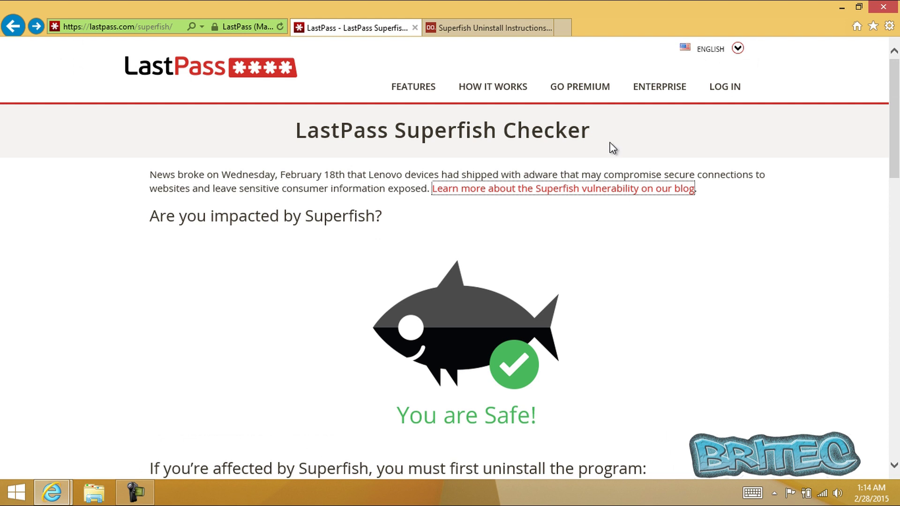
left_click(871, 141)
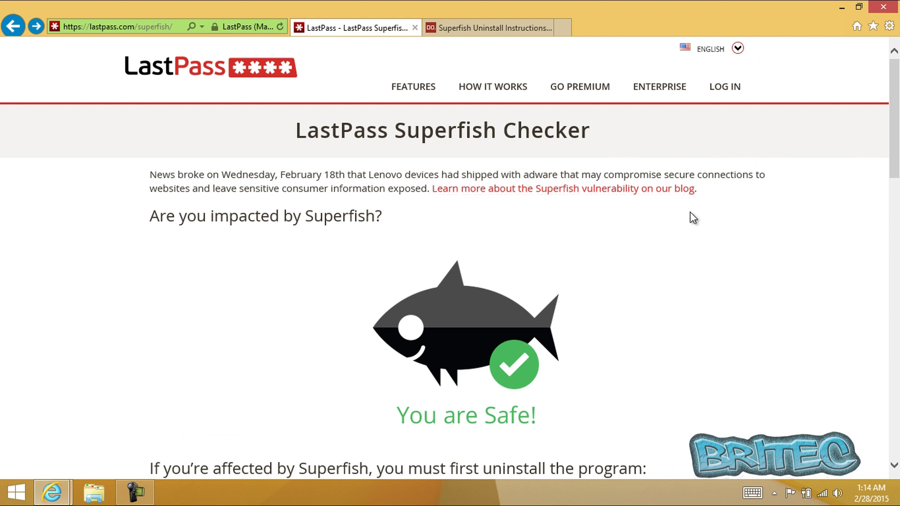
scroll(711, 247, "down", 5)
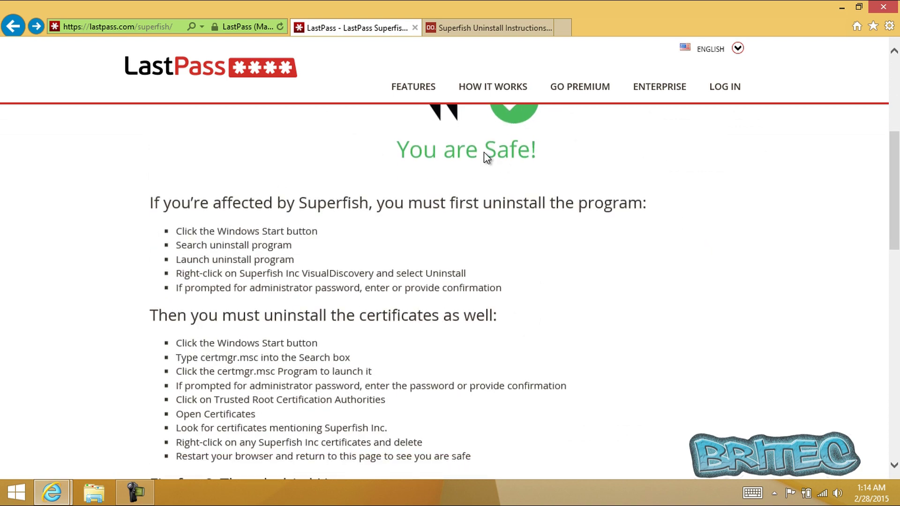
scroll(462, 137, "up", 2)
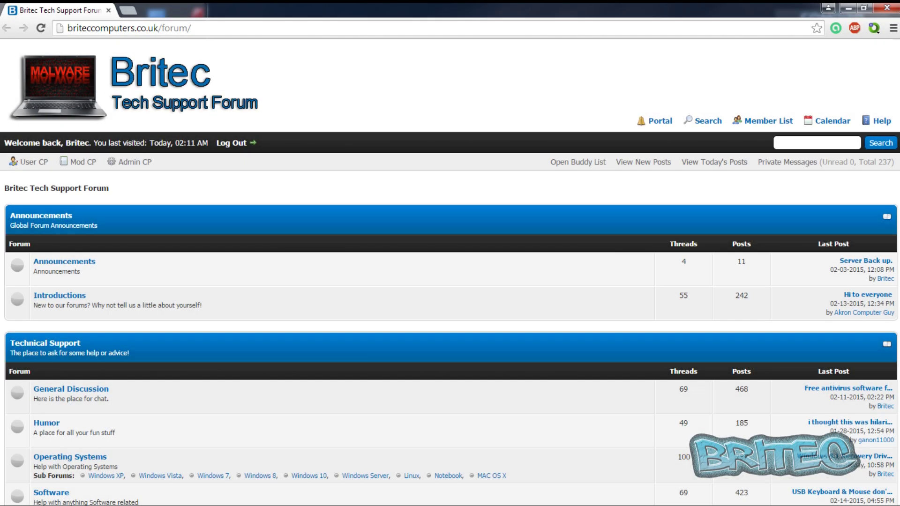